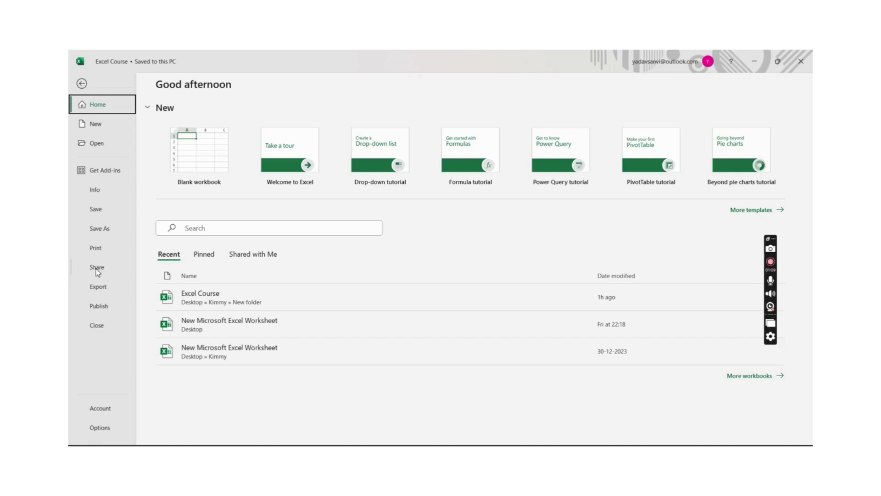
- Review the workbook's sharing choices, including attaching a copy as an Excel Workbook, and close the Share dialog
click(96, 268)
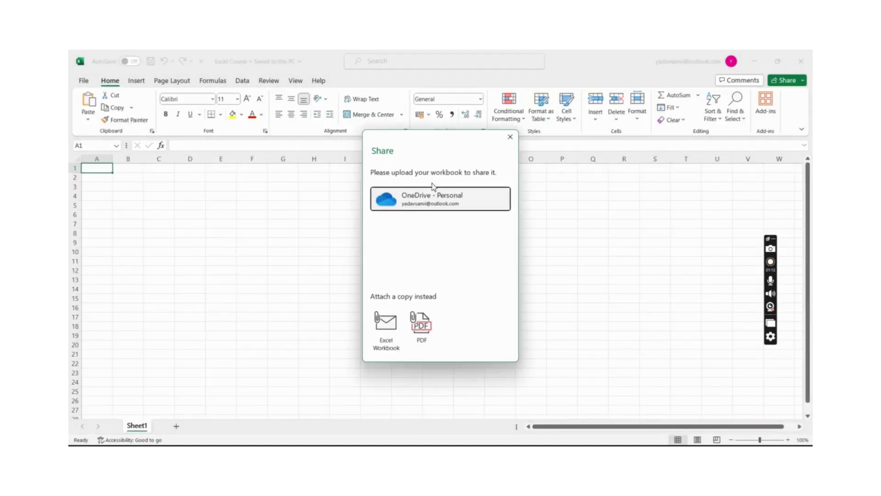
click(387, 350)
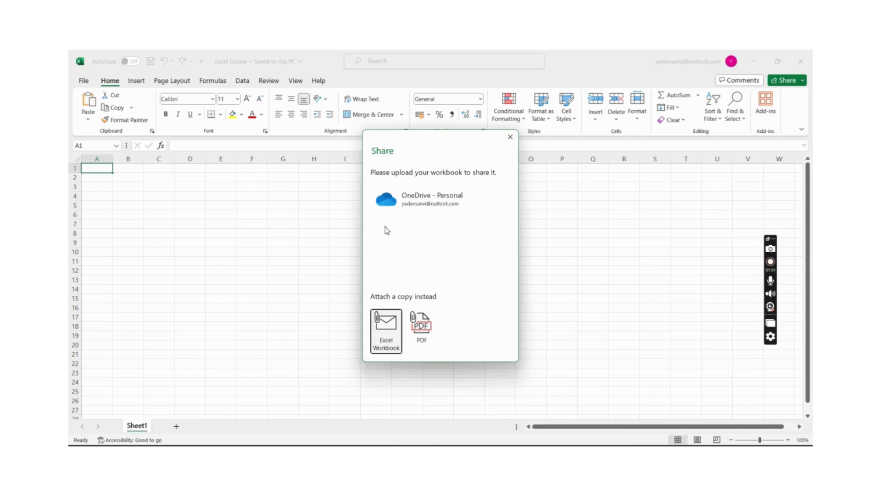
click(509, 140)
- Review the workbook's export choices and the Office account page
click(83, 81)
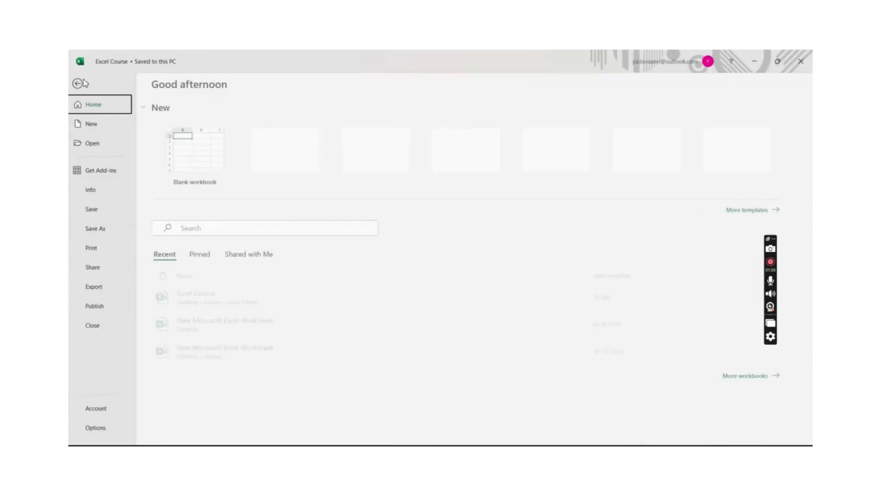
click(98, 287)
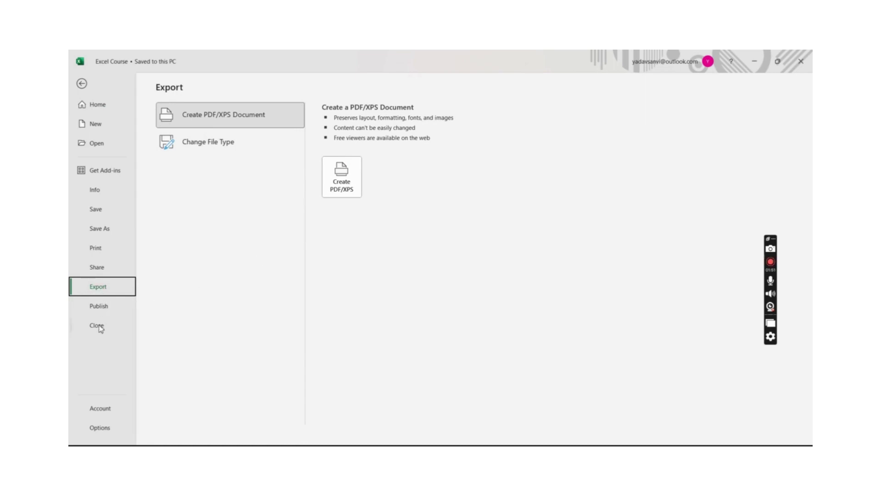
click(104, 413)
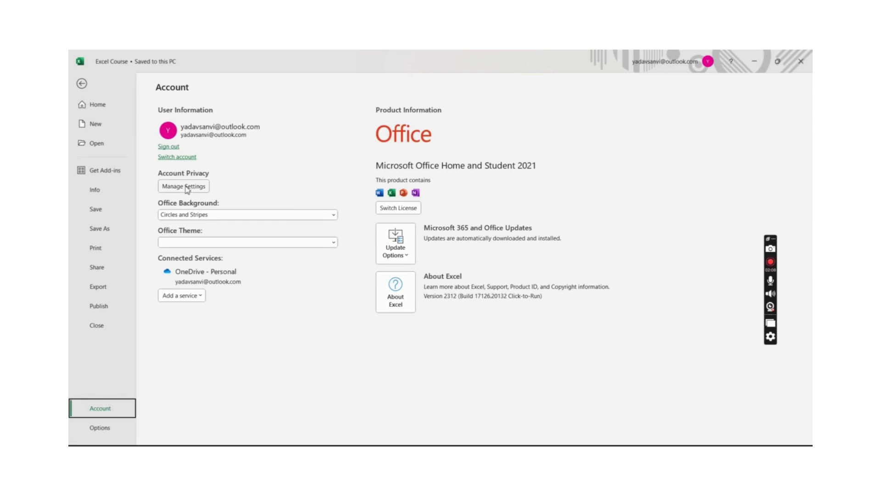
- Open Excel Options and look through the General settings for the interface, new workbooks and personalization
click(100, 428)
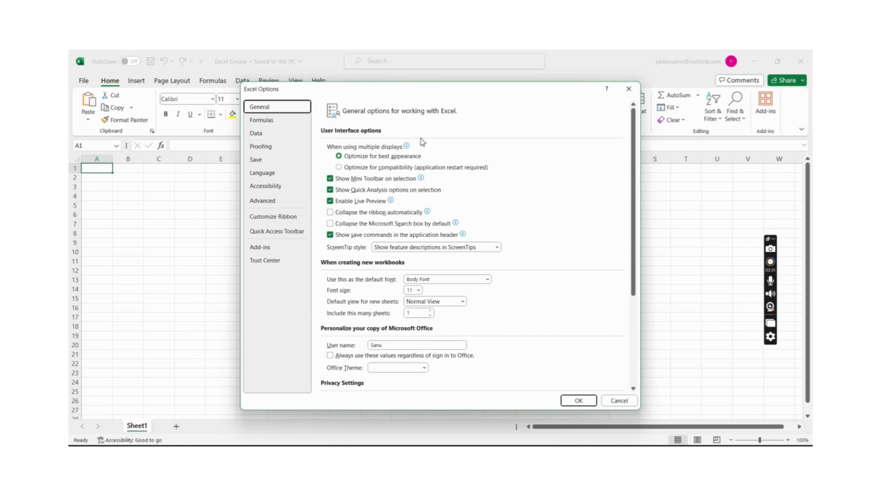
scroll(393, 317, down, 3)
scroll(390, 324, up, 3)
scroll(445, 330, down, 2)
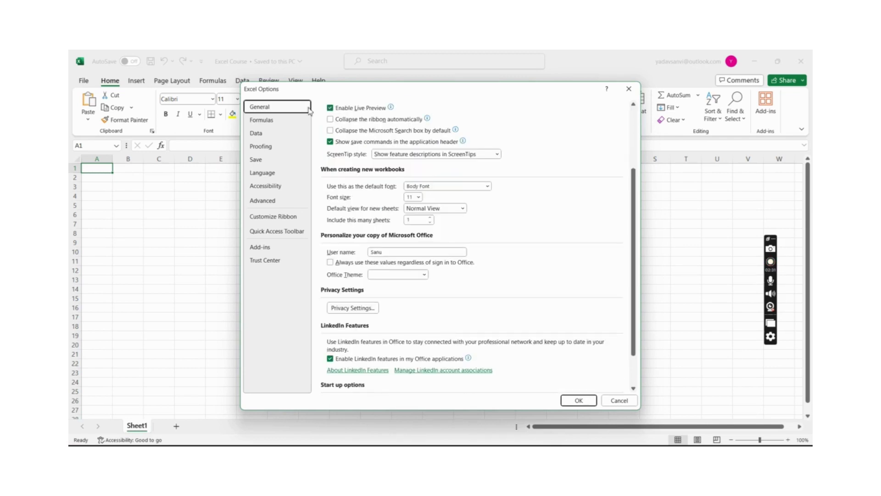
- Review the Formulas options for calculation and error checking, and the Data options for import and analysis
click(281, 121)
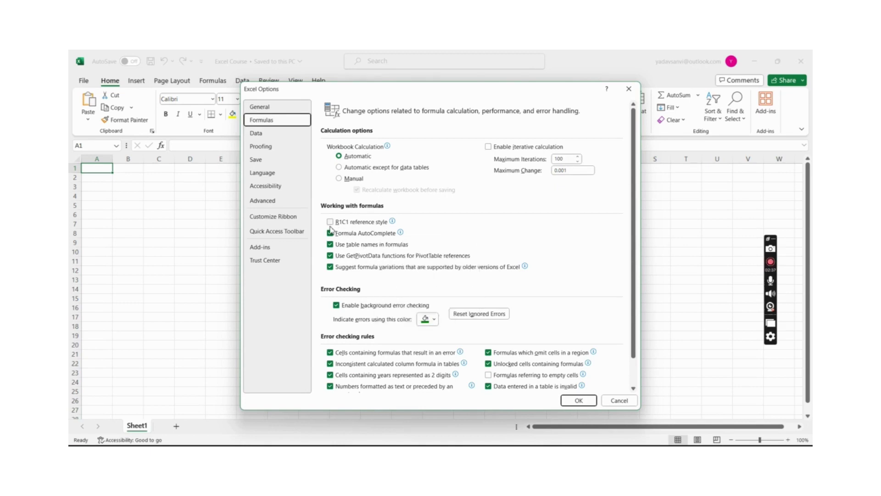
mouse_move(356, 228)
mouse_move(389, 226)
scroll(476, 362, down, 1)
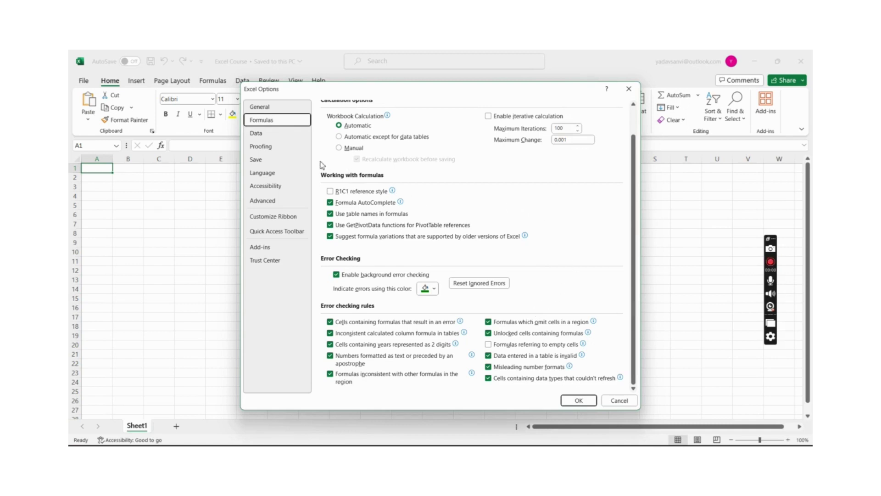
click(265, 133)
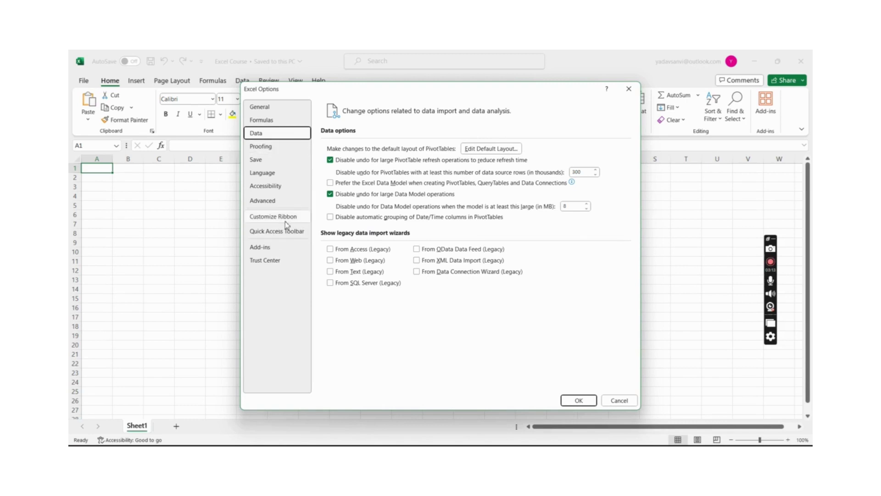
- In the Trust Center macro settings, enable VBA macros, Excel 4.0 macros and trusted access to the VBA project object model
click(261, 262)
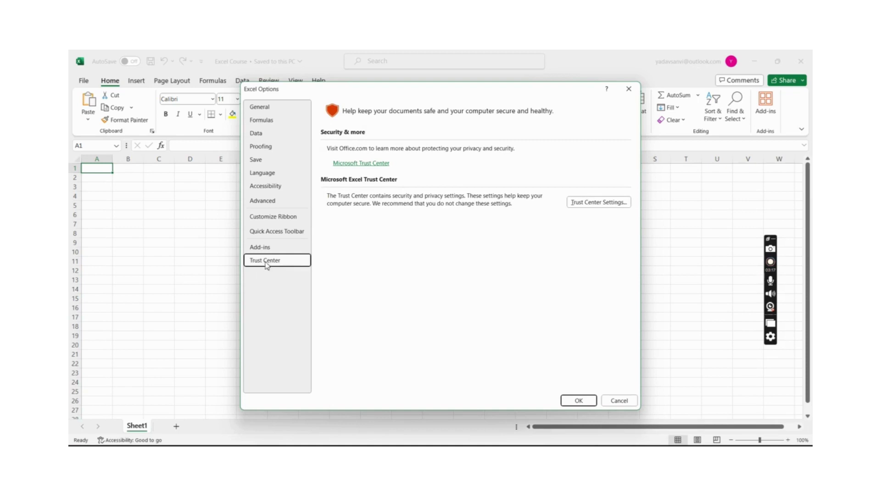
click(585, 204)
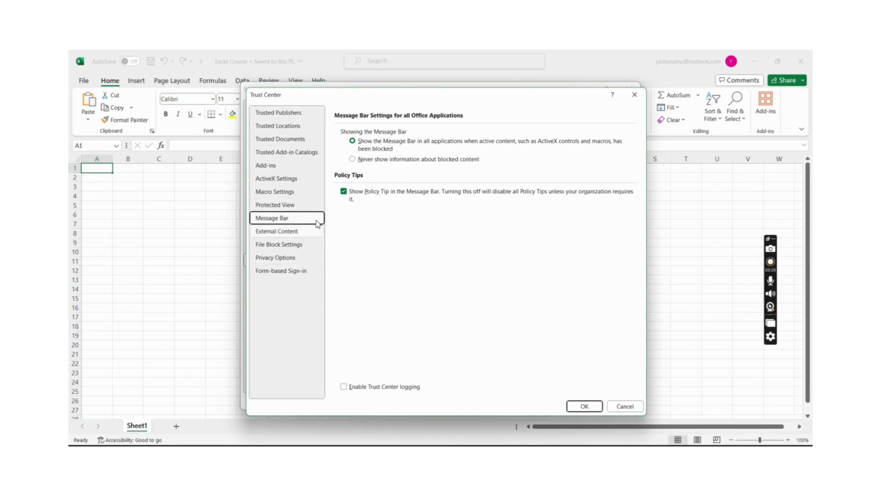
click(293, 196)
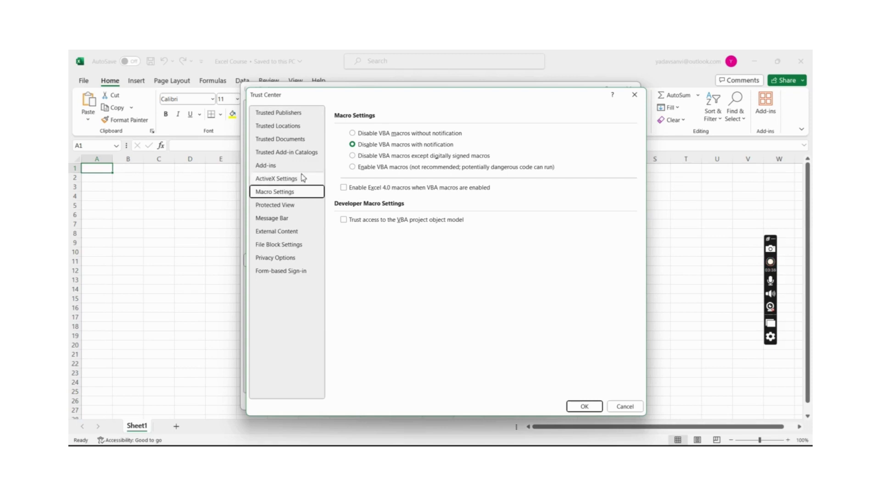
click(352, 168)
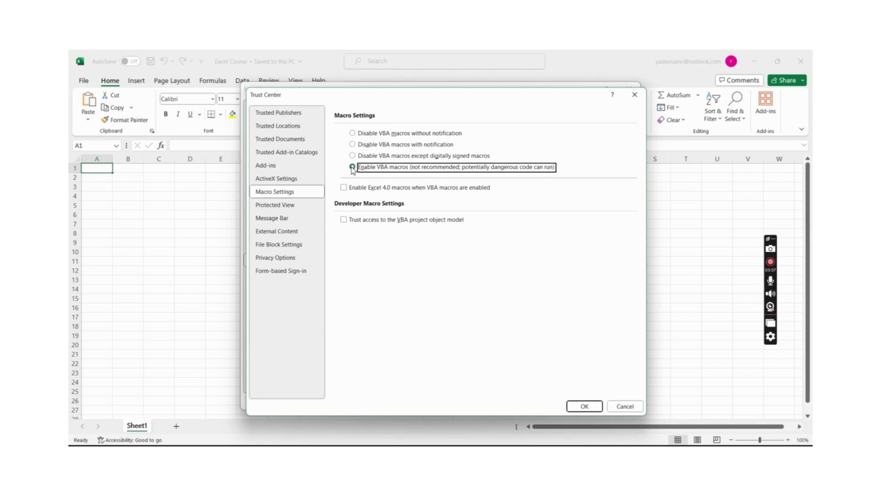
click(344, 188)
click(343, 220)
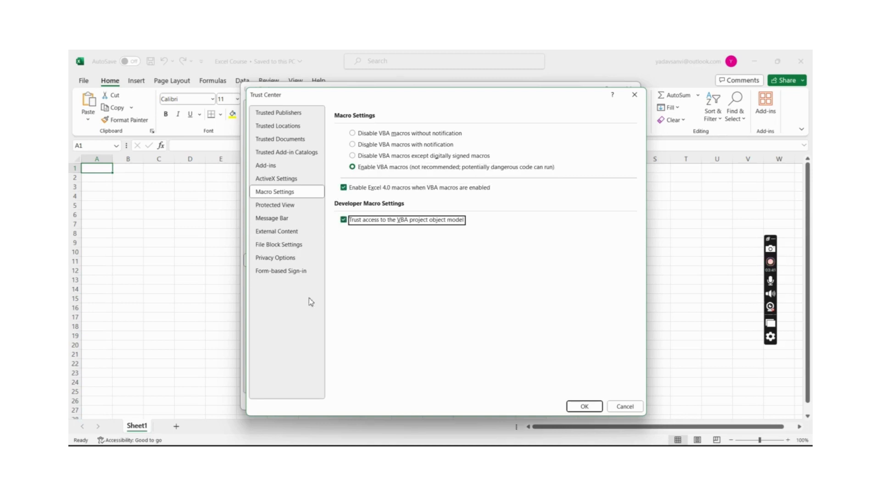
click(579, 415)
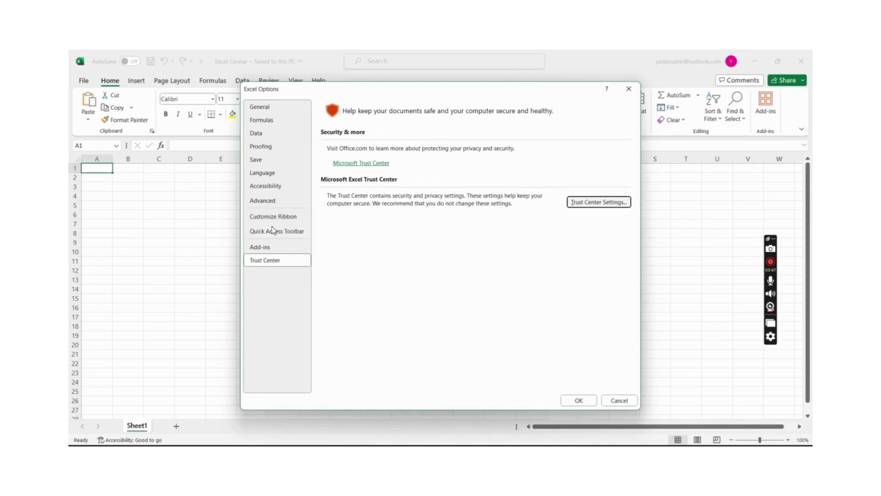
- Look over the Advanced options and browse All Commands in the ribbon customization settings
click(269, 204)
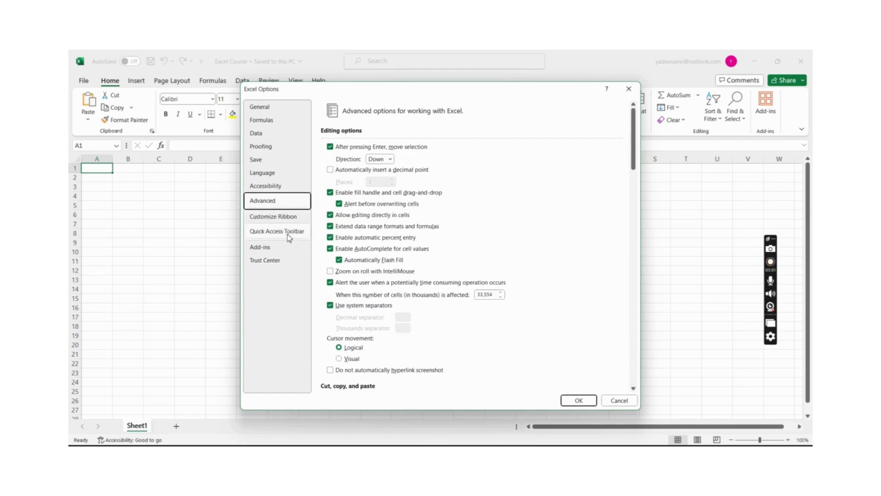
click(267, 265)
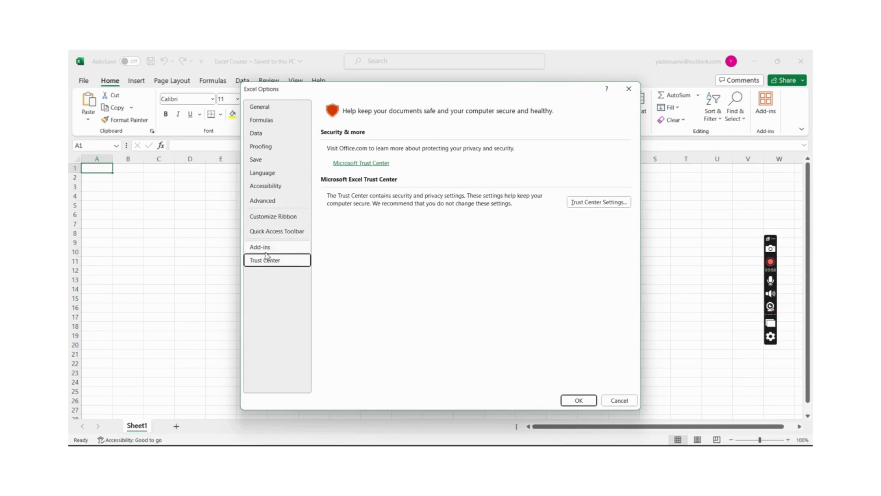
click(274, 216)
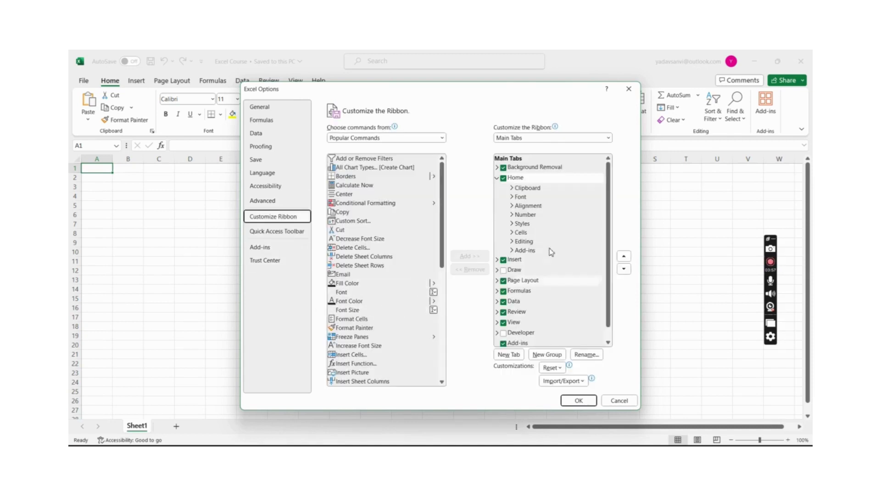
drag(427, 93, 453, 186)
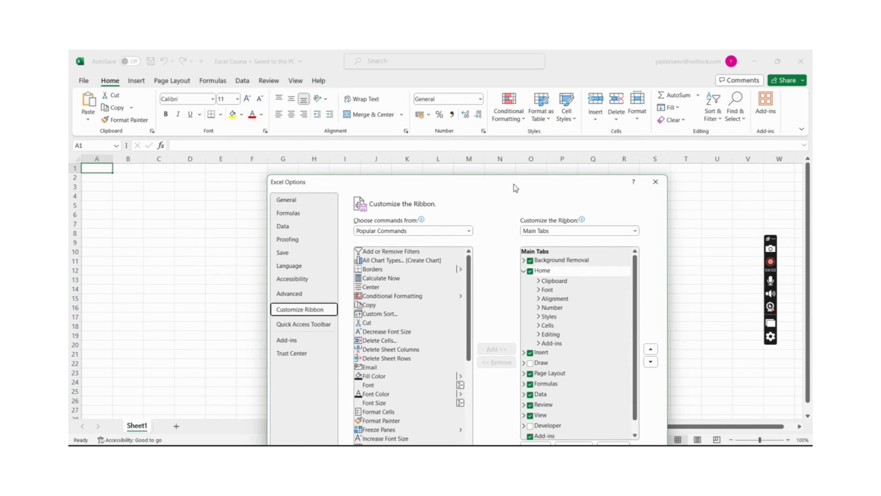
drag(513, 185, 488, 138)
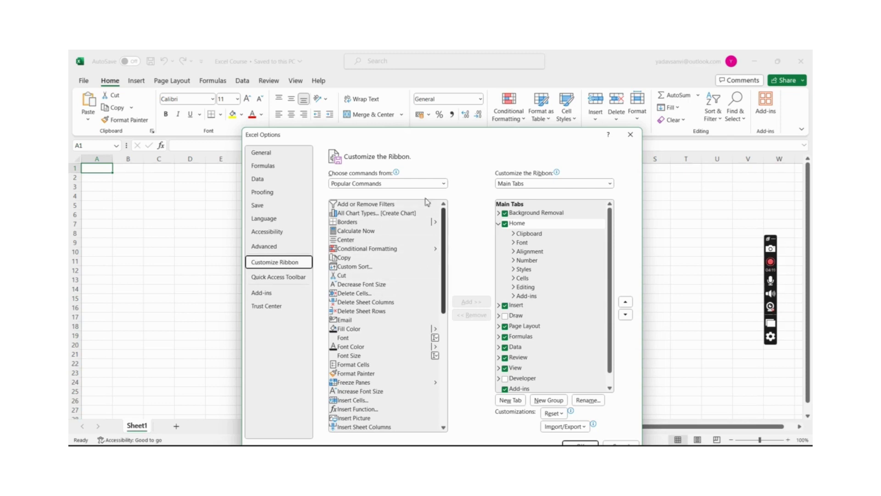
click(408, 184)
click(348, 215)
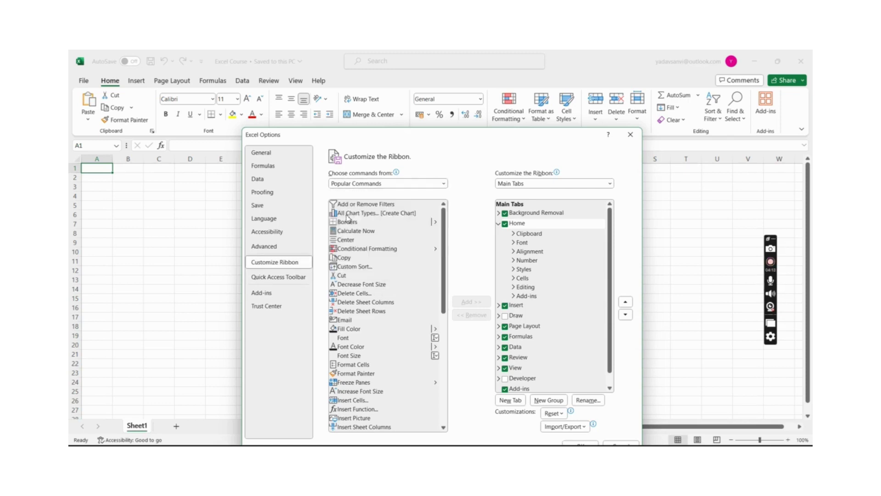
scroll(390, 303, down, 15)
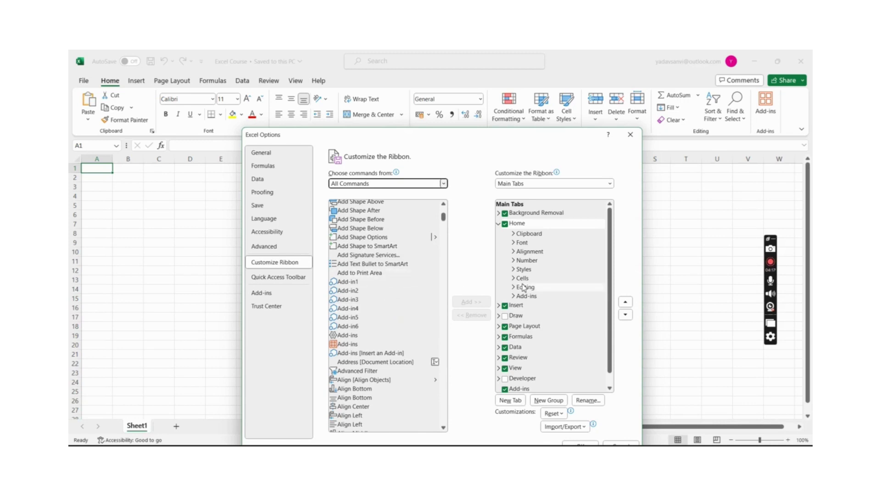
- Enable the Developer tab in the ribbon's main tabs, apply the options and display the Developer commands on the worksheet
scroll(550, 341, down, 1)
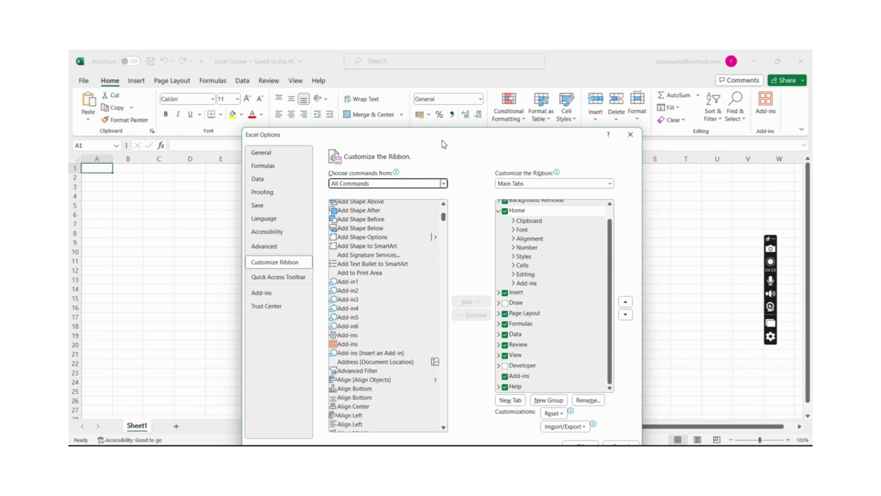
mouse_move(444, 144)
mouse_down()
mouse_move(487, 179)
mouse_move(440, 129)
mouse_up()
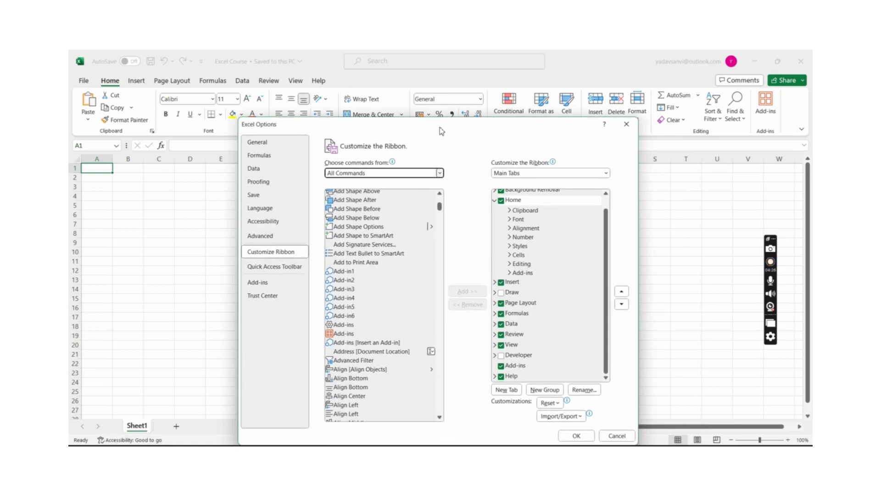
click(501, 356)
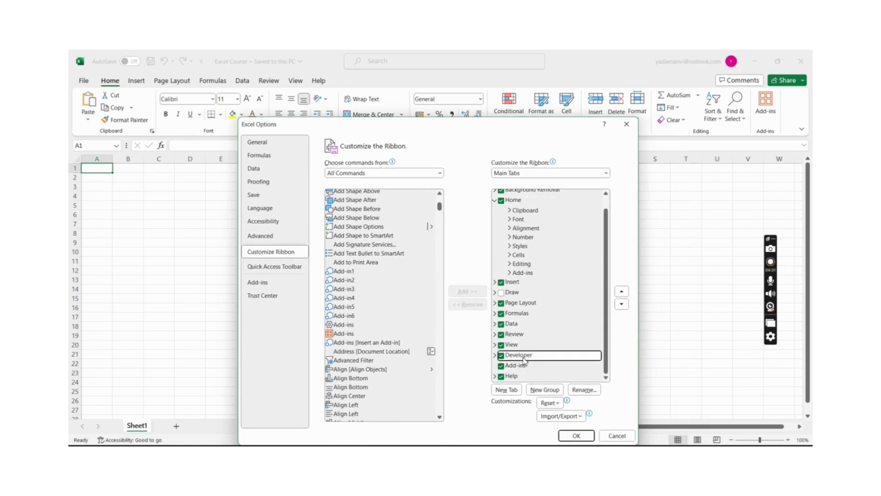
click(576, 436)
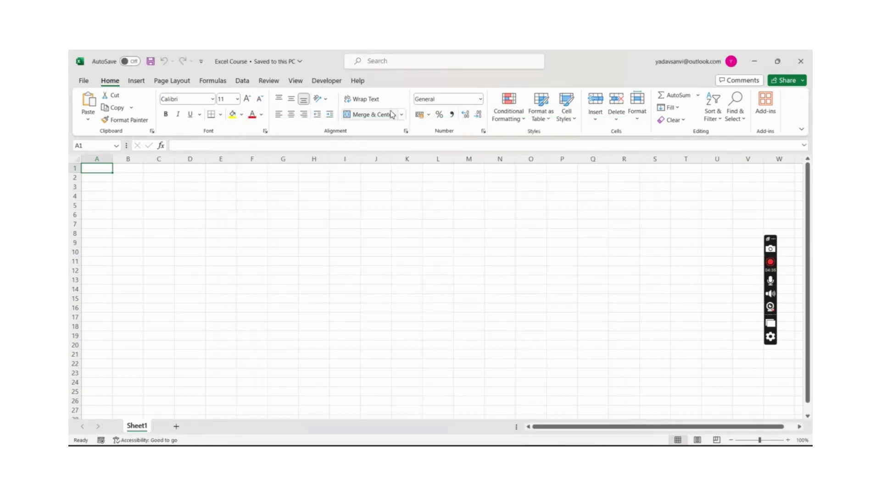
click(334, 81)
click(416, 241)
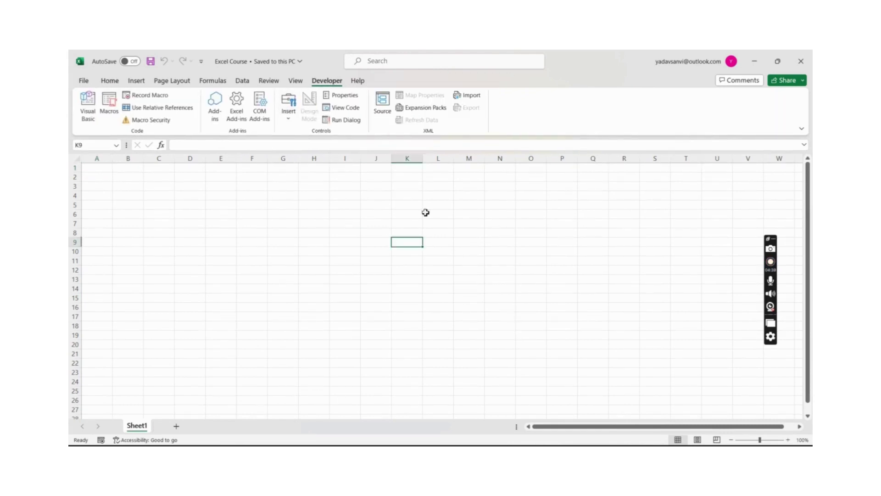